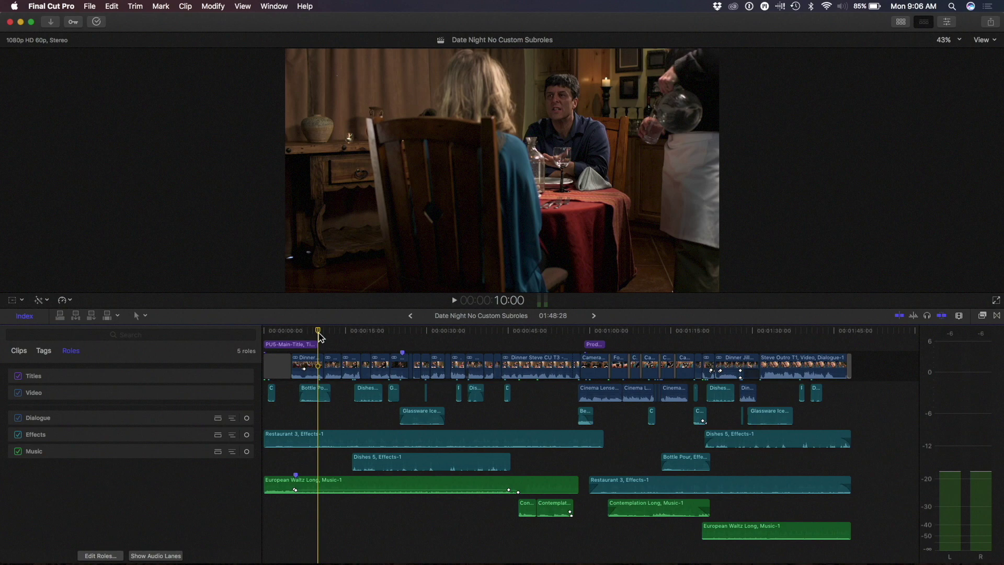
# Select the Dinner clip at 10:00 in the primary storyline and move the selection down and back up through the clips stacked below it
pyautogui.press('c')
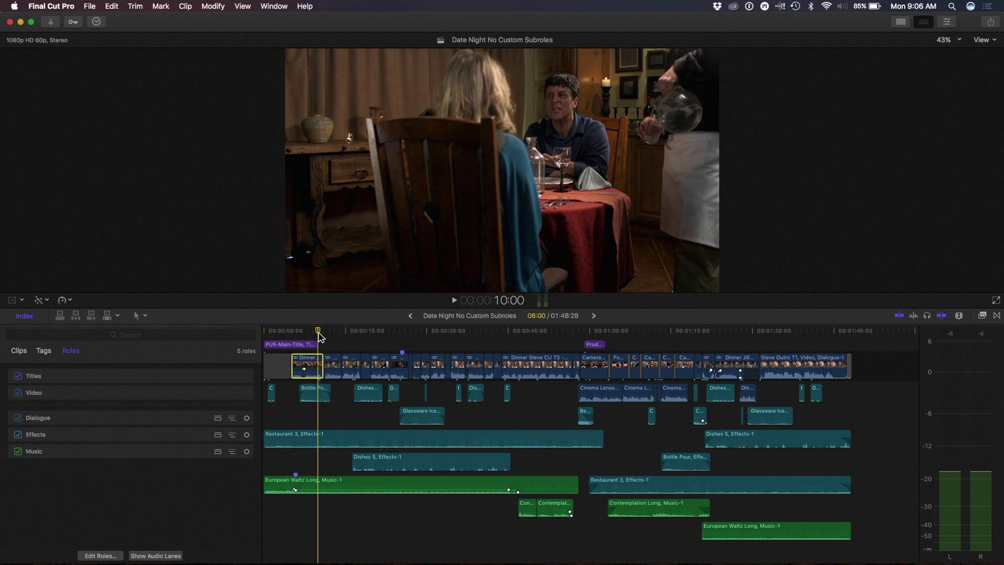
pyautogui.press('super+Down')
pyautogui.press('super+Down')
pyautogui.press('super+Down')
pyautogui.press('super+Up')
pyautogui.press('super+Up')
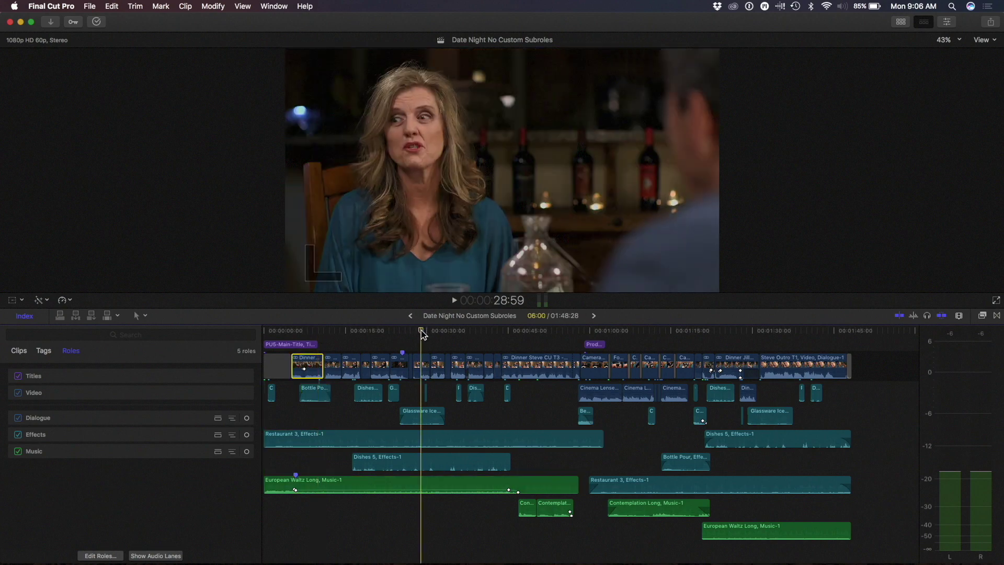
# Select the clip at 28:59 and move the selection through the stacked connected clips, ending on the Dishes 5 effects clip
pyautogui.press('c')
pyautogui.press('super+Down')
pyautogui.press('super+Down')
pyautogui.press('super+Down')
pyautogui.press('super+Up')
pyautogui.press('super+Up')
pyautogui.press('super+Up')
pyautogui.press('super+Up')
pyautogui.press('super+Down')
pyautogui.press('super+Down')
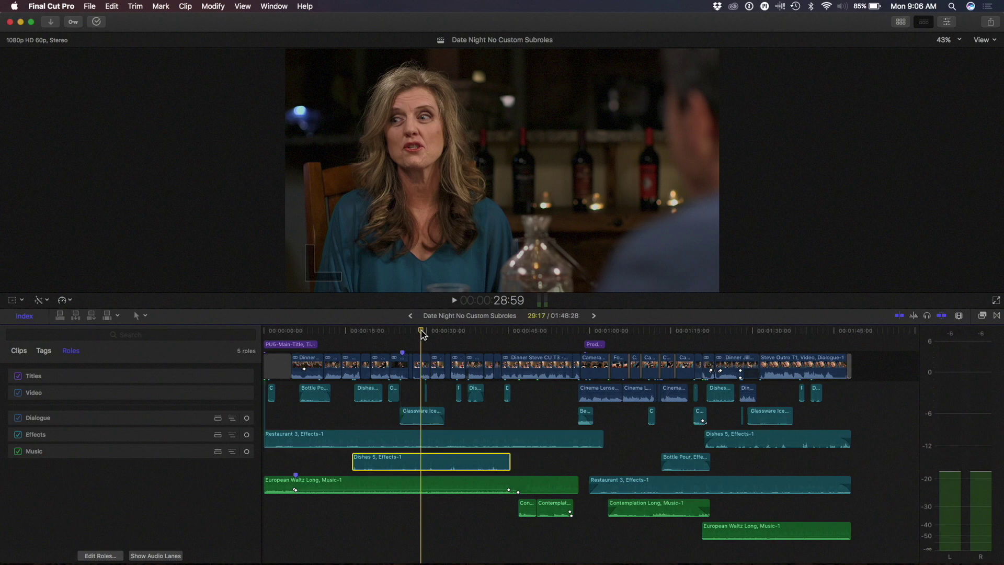
# Cycle the selection through the stack at 28:59, ending on the primary storyline clip, and deselect everything
pyautogui.press('super+Up')
pyautogui.press('super+Up')
pyautogui.press('super+Up')
pyautogui.press('super+Down')
pyautogui.press('super+Down')
pyautogui.press('super+Down')
pyautogui.press('super+Down')
pyautogui.press('super+Up')
pyautogui.press('super+Up')
pyautogui.press('super+Up')
pyautogui.press('super+Up')
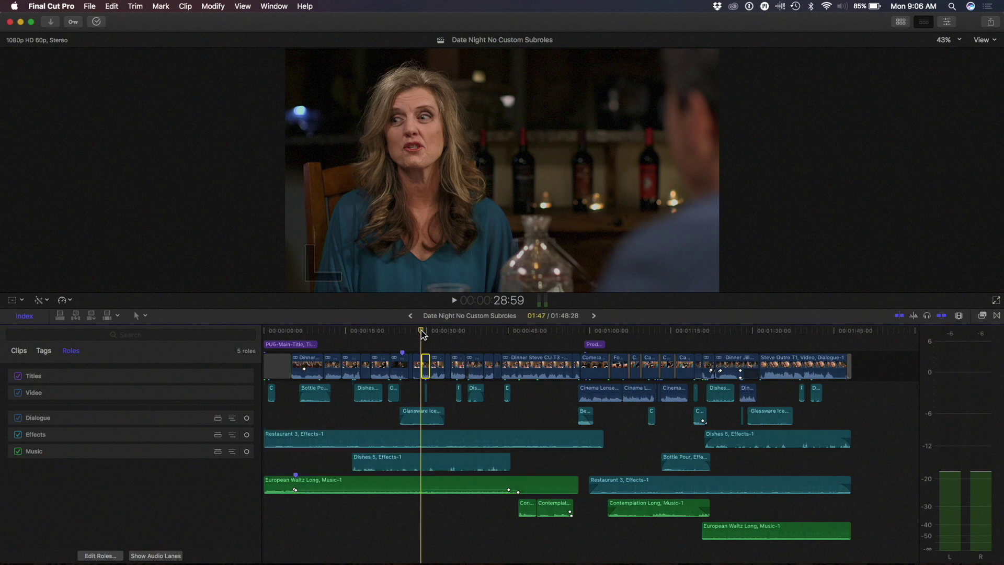
pyautogui.press('shift+super+a')
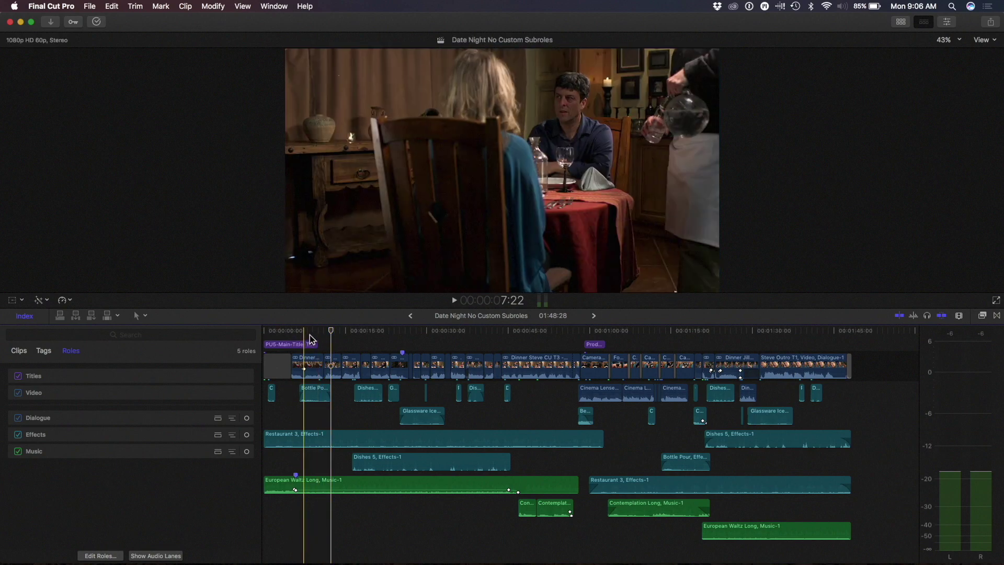
# During playback, raise the European Waltz Long music clip's volume in two increments and select the Dishes 5 effects clip above it
pyautogui.press('space')
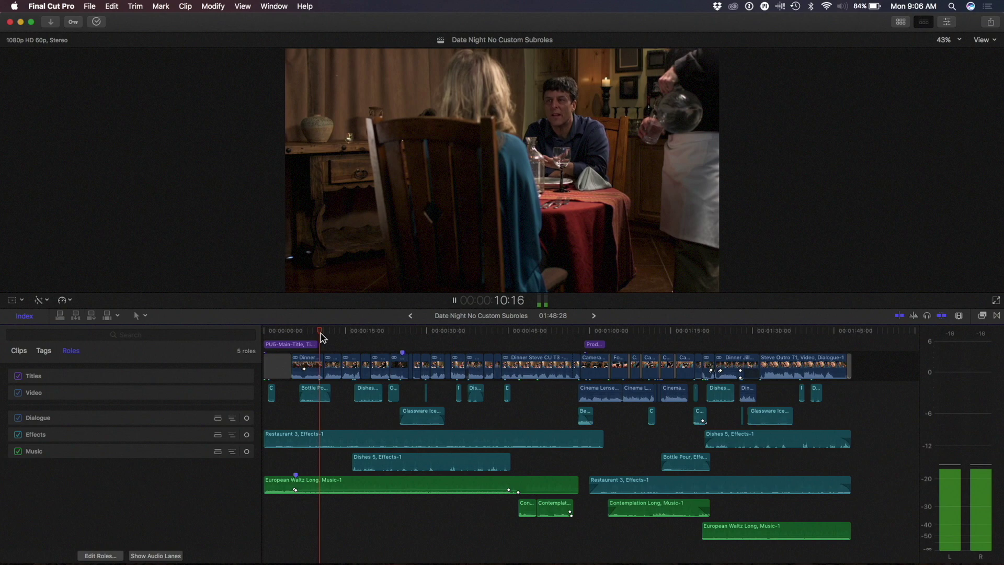
pyautogui.press('c')
pyautogui.press('super+Down')
pyautogui.press('super+Down')
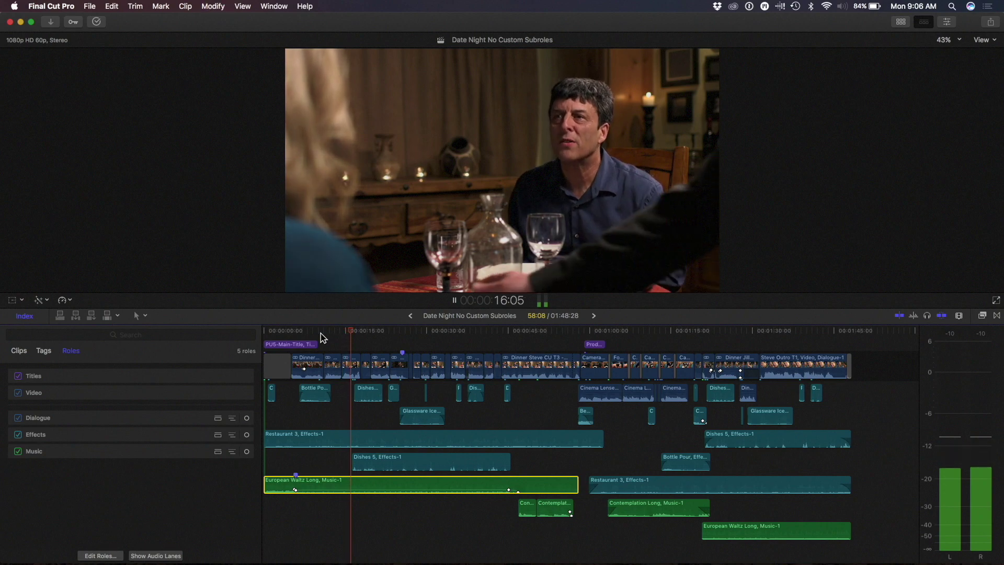
pyautogui.hotkey('ctrl', '=')
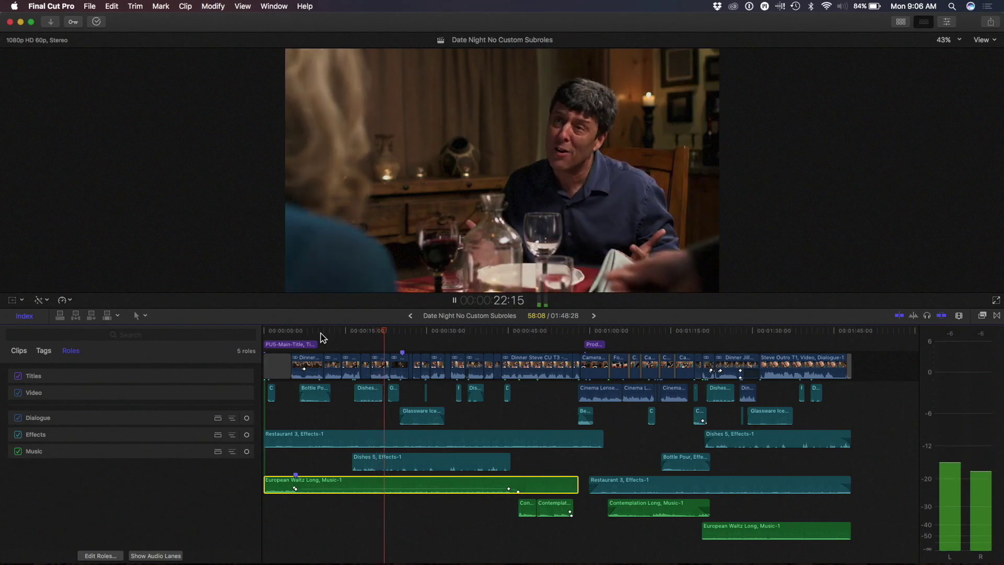
pyautogui.hotkey('ctrl', '=')
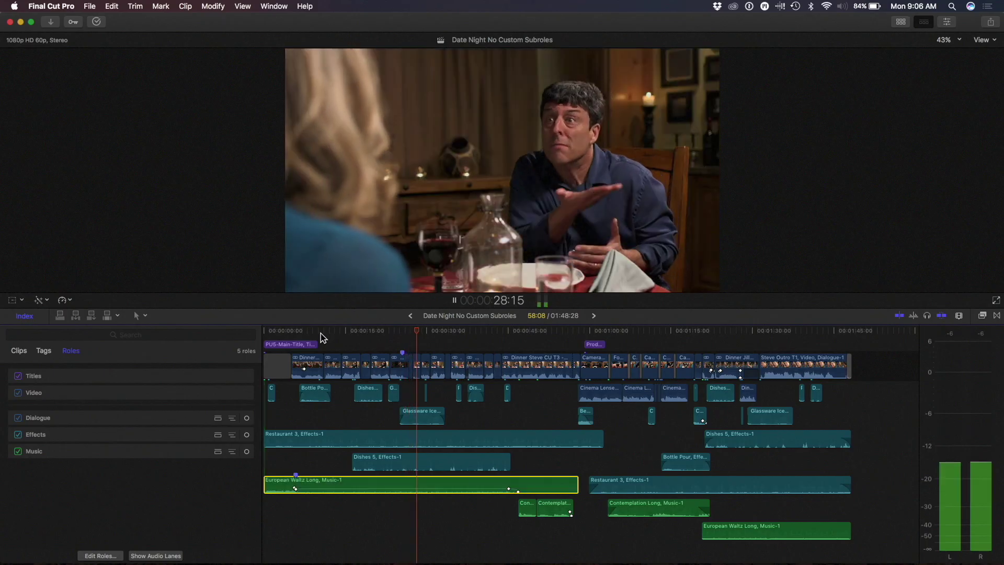
pyautogui.press('super+Up')
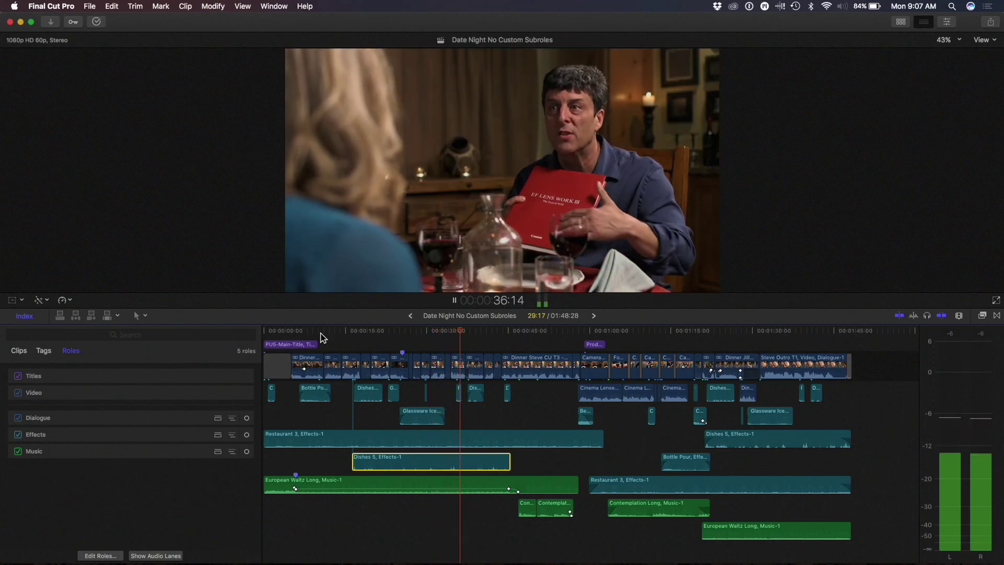
pyautogui.press('space')
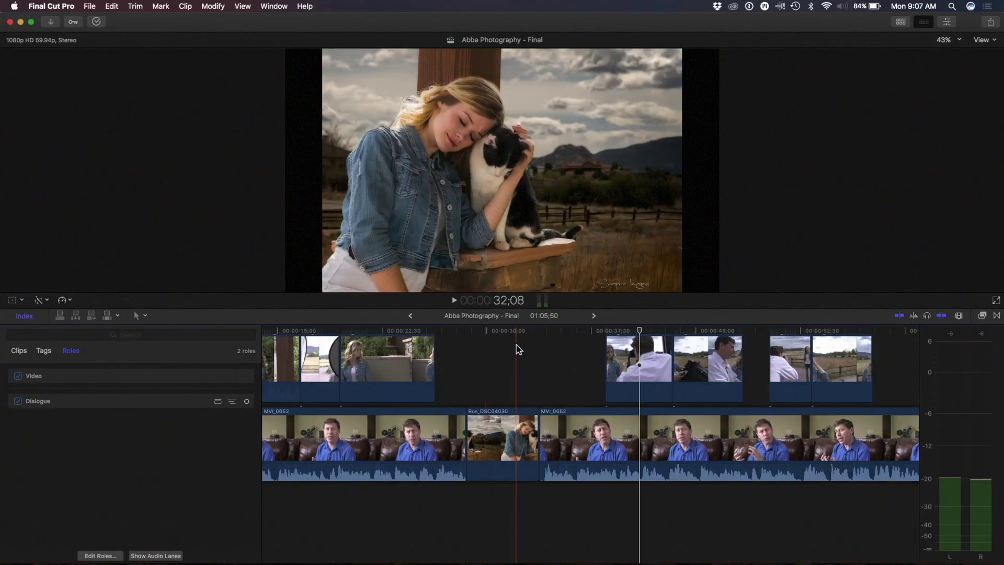
# At 40;43 in the Abba Photography - Final project, toggle the connected MVI_0066 clip off and on, and show and hide its video animation
pyautogui.hscroll(5, 517, 345)
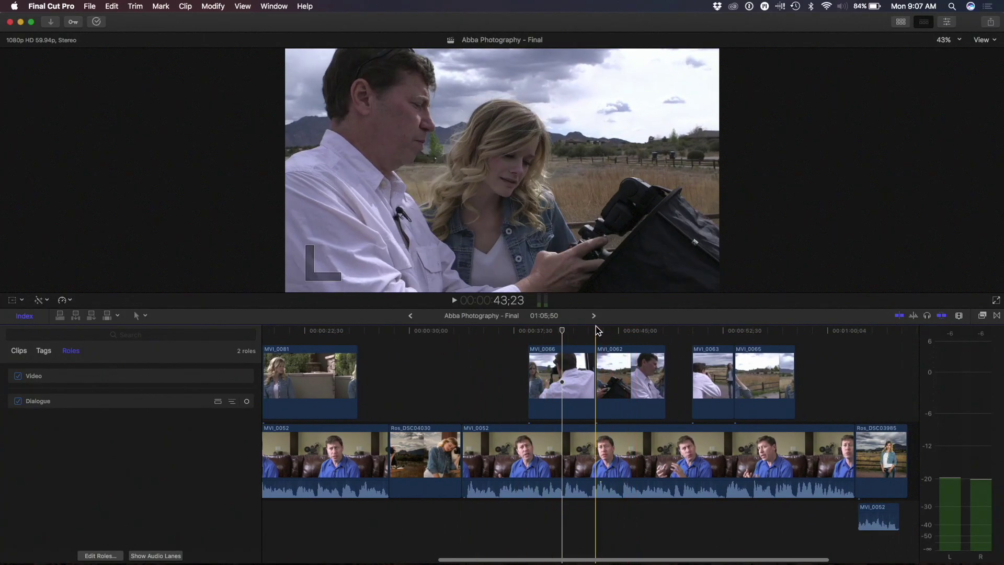
pyautogui.hscroll(2, 494, 336)
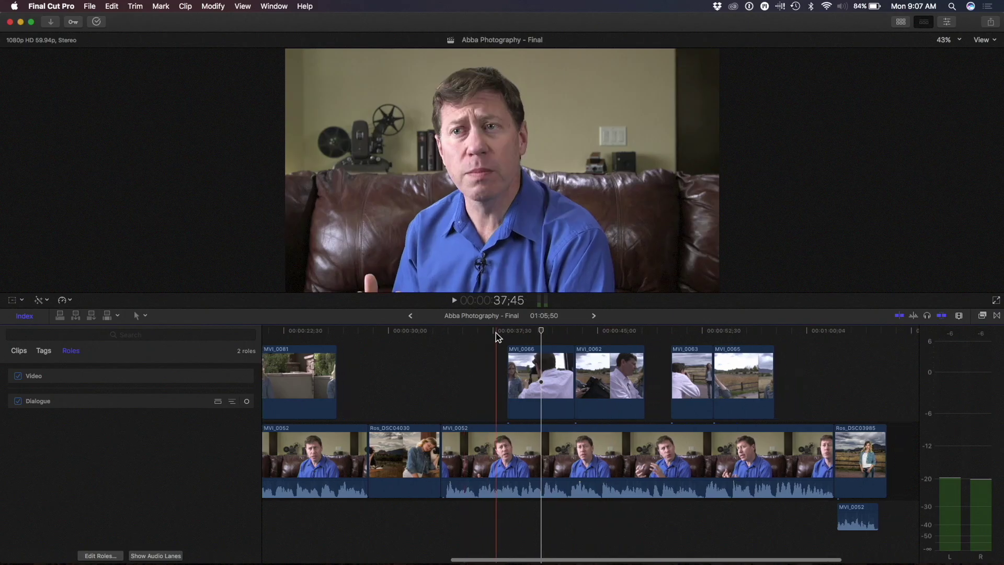
pyautogui.hscroll(2, 495, 336)
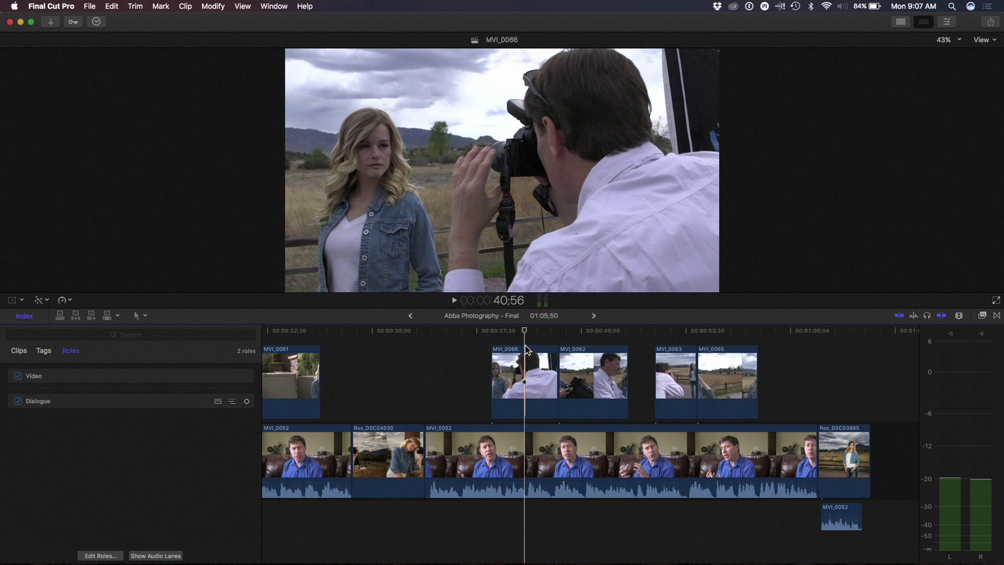
pyautogui.moveTo(524, 331)
pyautogui.mouseDown()
pyautogui.moveTo(445, 340)
pyautogui.moveTo(523, 331)
pyautogui.mouseUp()
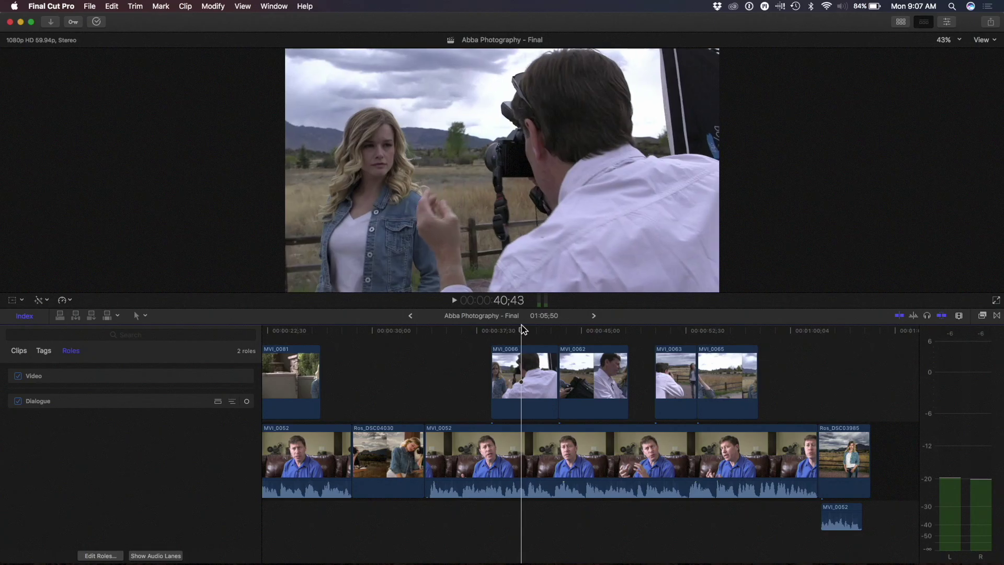
pyautogui.press('v')
pyautogui.press('v')
pyautogui.press('v')
pyautogui.press('v')
pyautogui.hotkey('ctrl', 'v')
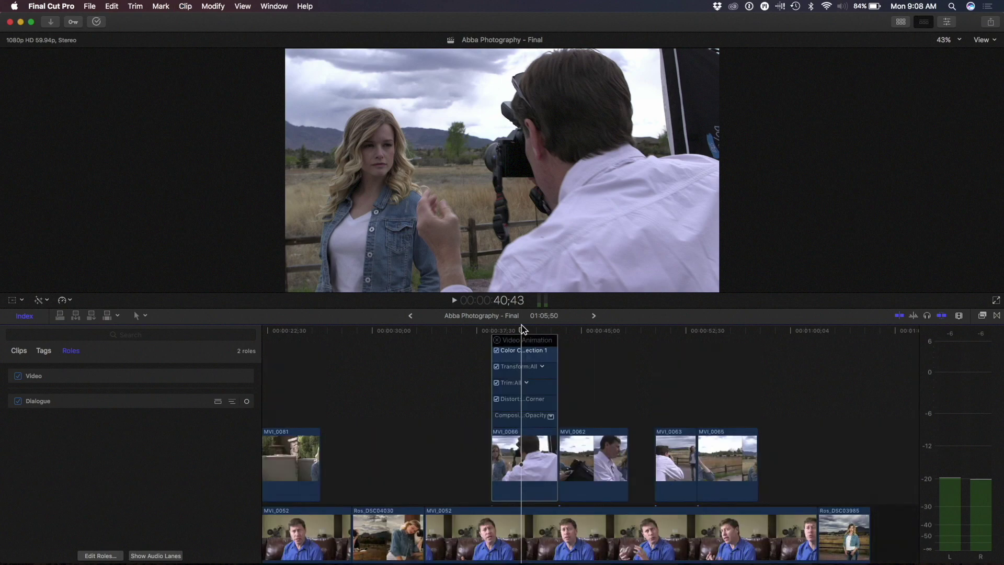
pyautogui.hotkey('ctrl', 'v')
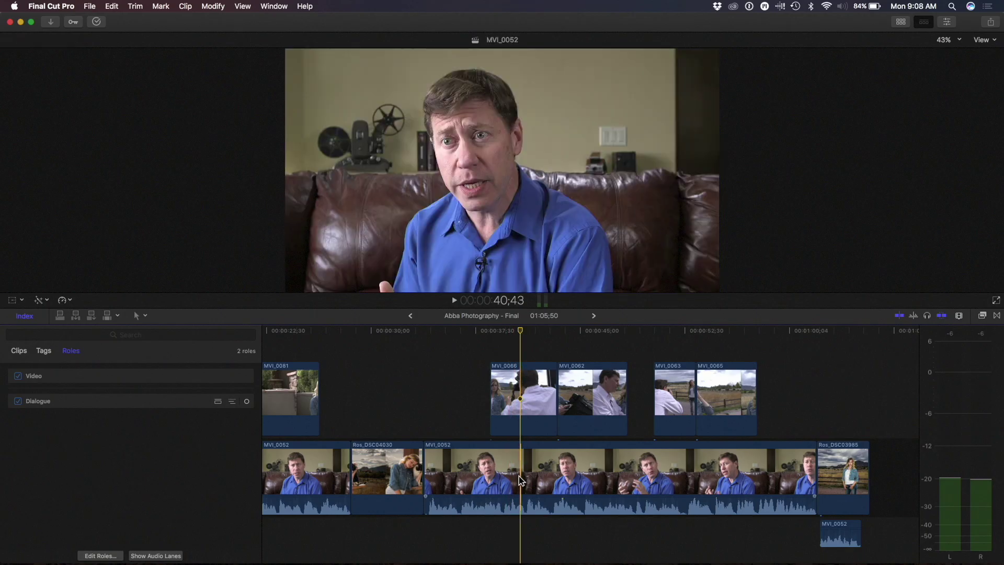
# Disable the connected MVI_0066 clip at 40;50 and select the MVI_0052 clip beneath it
pyautogui.moveTo(519, 329)
pyautogui.mouseDown()
pyautogui.moveTo(475, 336)
pyautogui.moveTo(524, 342)
pyautogui.mouseUp()
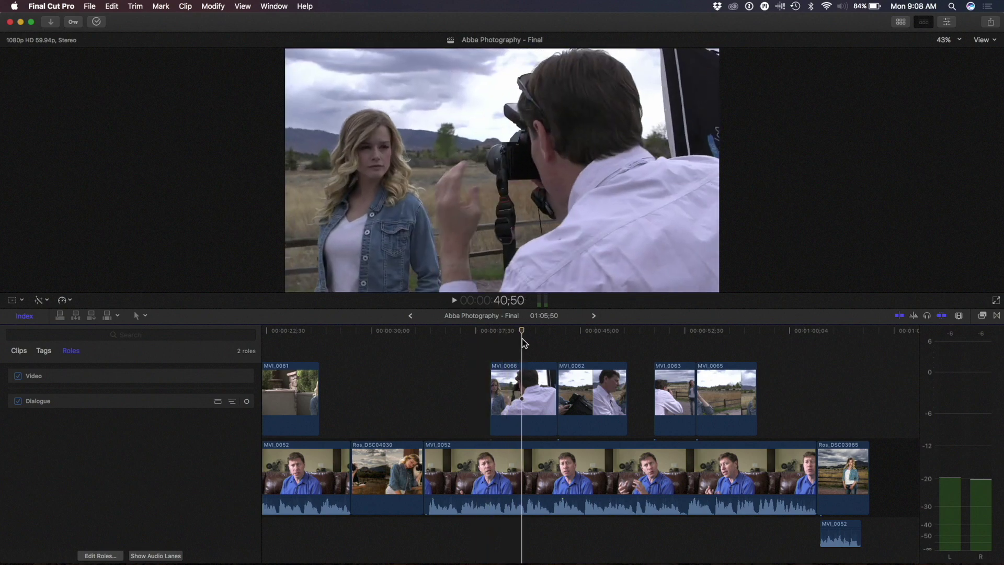
pyautogui.press('v')
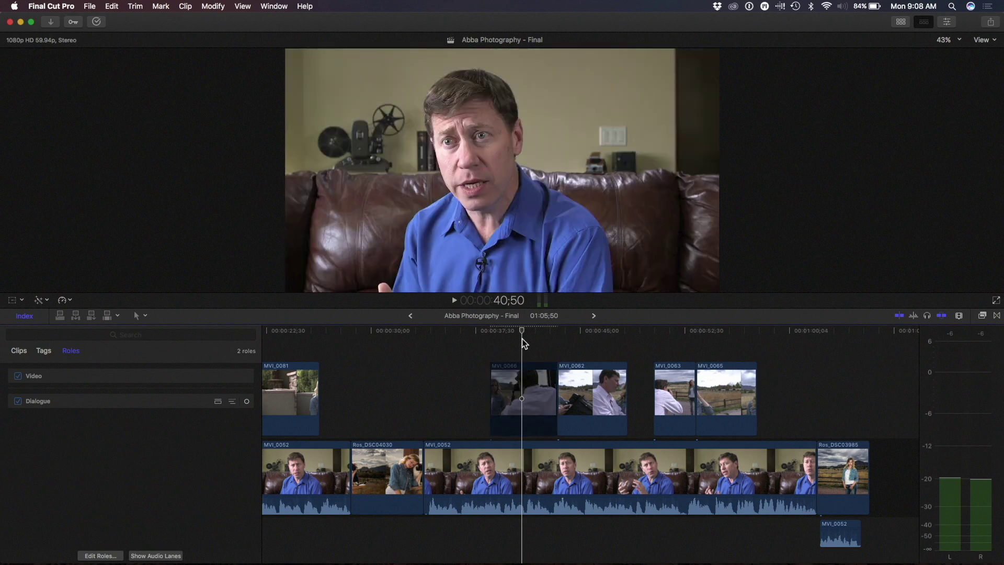
pyautogui.press('c')
pyautogui.press('super+Down')
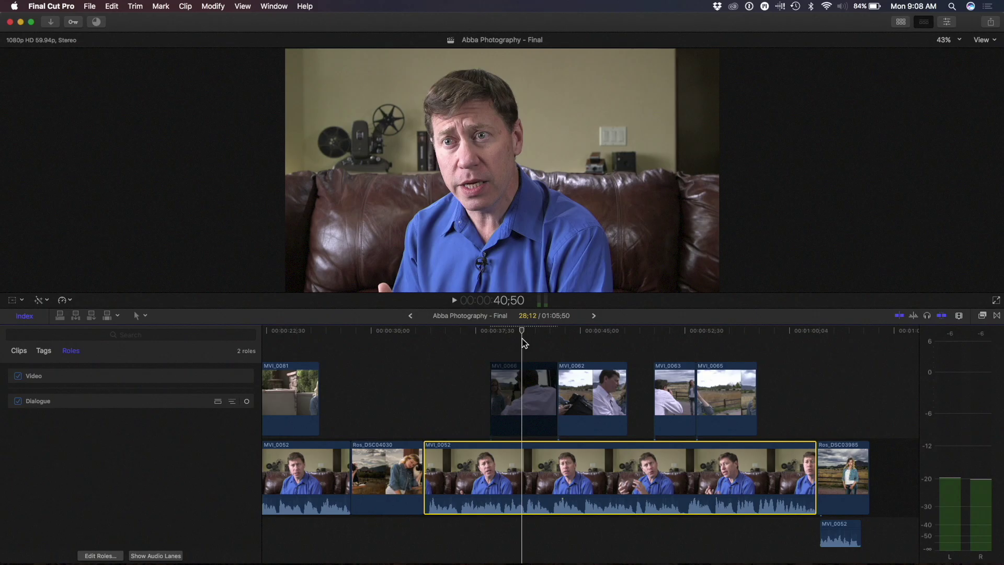
# Color correct the selected MVI_0052 clip with midtone exposure at -27% and global saturation at 10%
pyautogui.press('super+6')
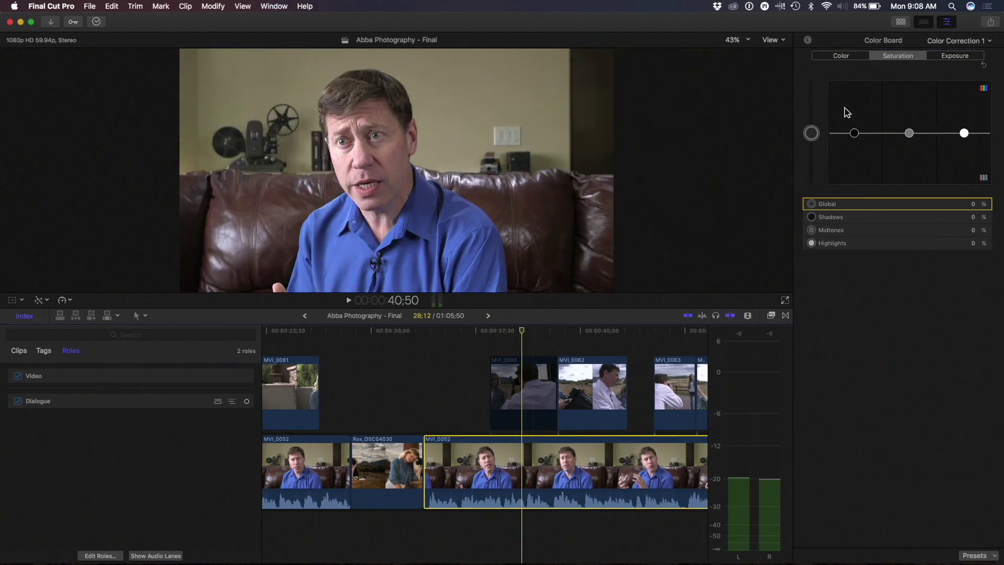
pyautogui.click(956, 56)
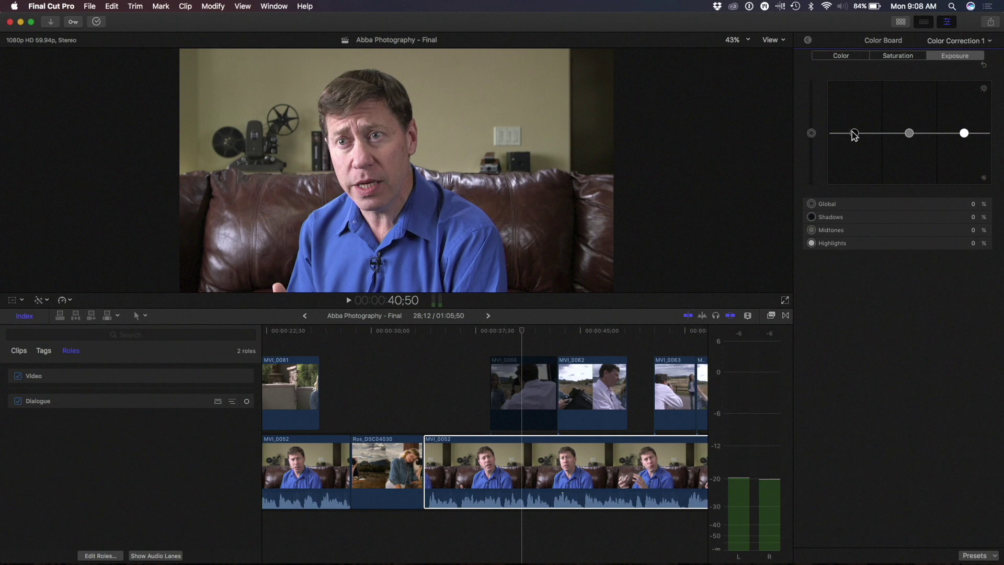
pyautogui.moveTo(909, 133); pyautogui.dragTo(908, 142)
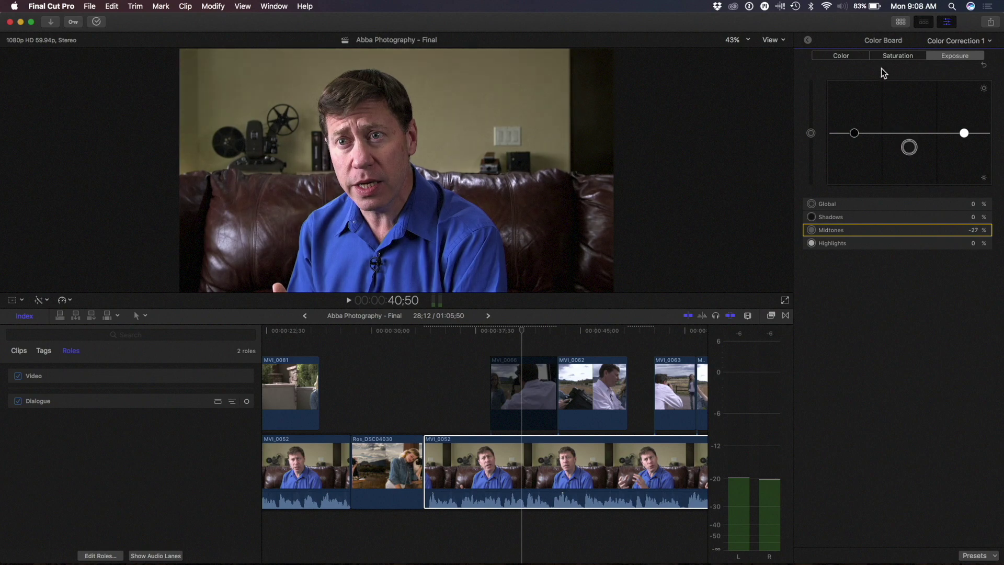
pyautogui.click(897, 55)
pyautogui.click(811, 134)
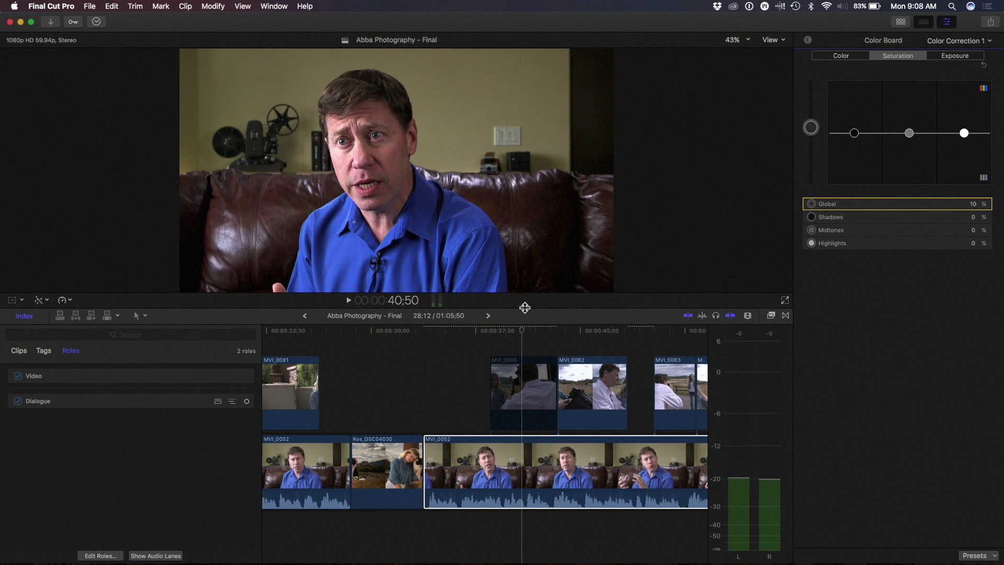
# Select the disabled MVI_0066 clip at 40;50 and enable it again
pyautogui.click(523, 331)
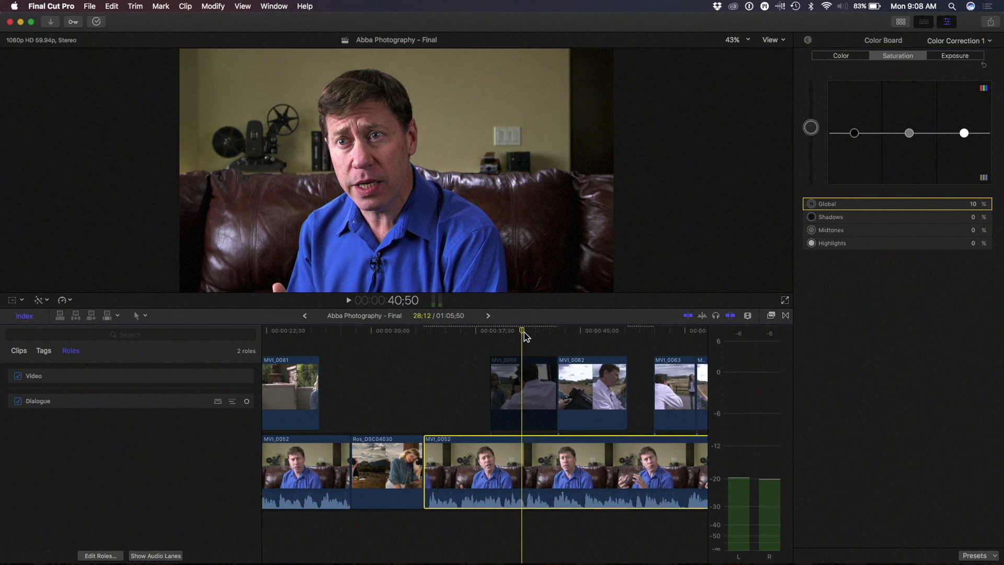
pyautogui.press('c')
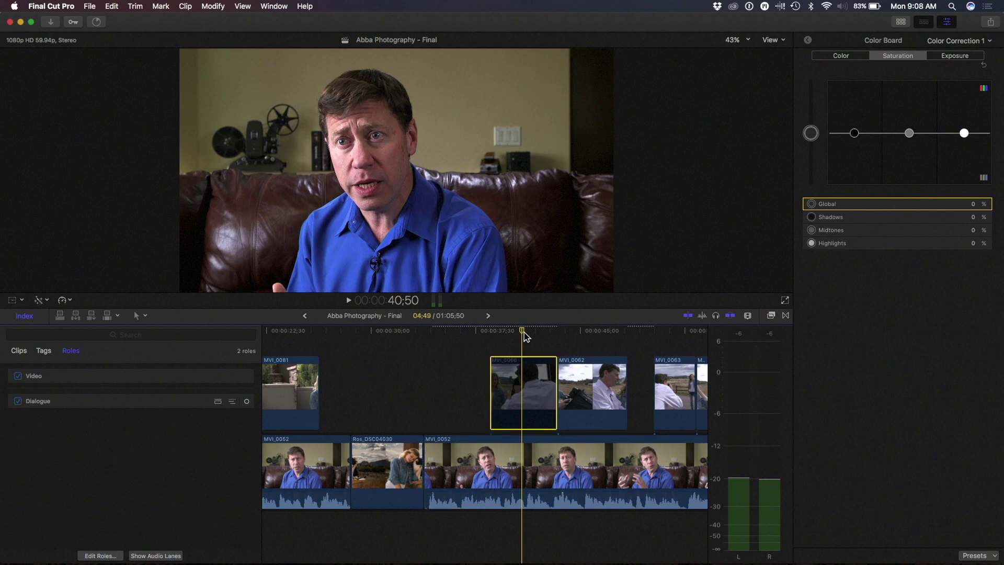
pyautogui.press('v')
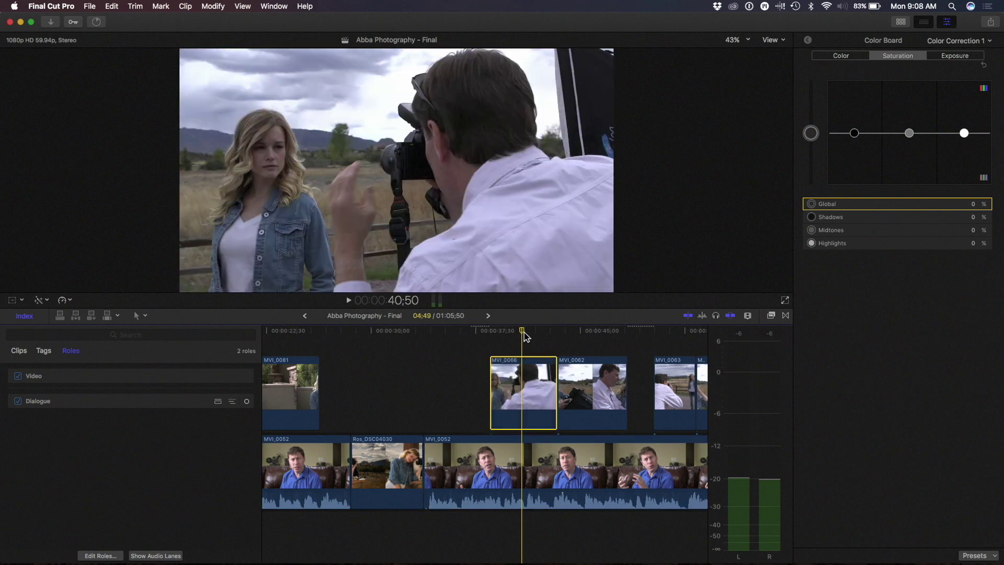
# Set the MVI_0066 clip's exposure to -4% shadows and 2% midtones, and go forward to the Date Night No Custom Subroles project
pyautogui.click(955, 56)
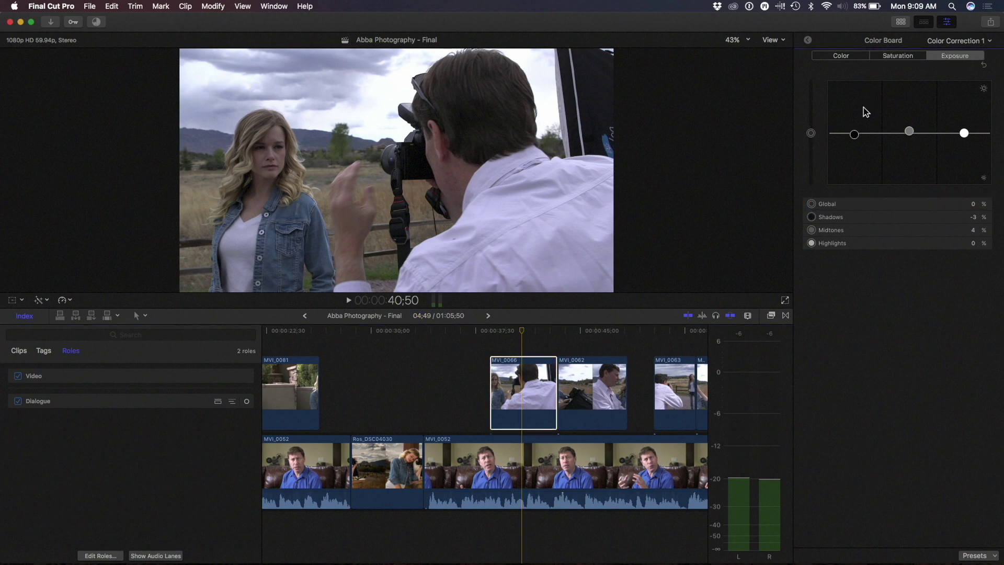
pyautogui.moveTo(854, 137); pyautogui.dragTo(909, 133)
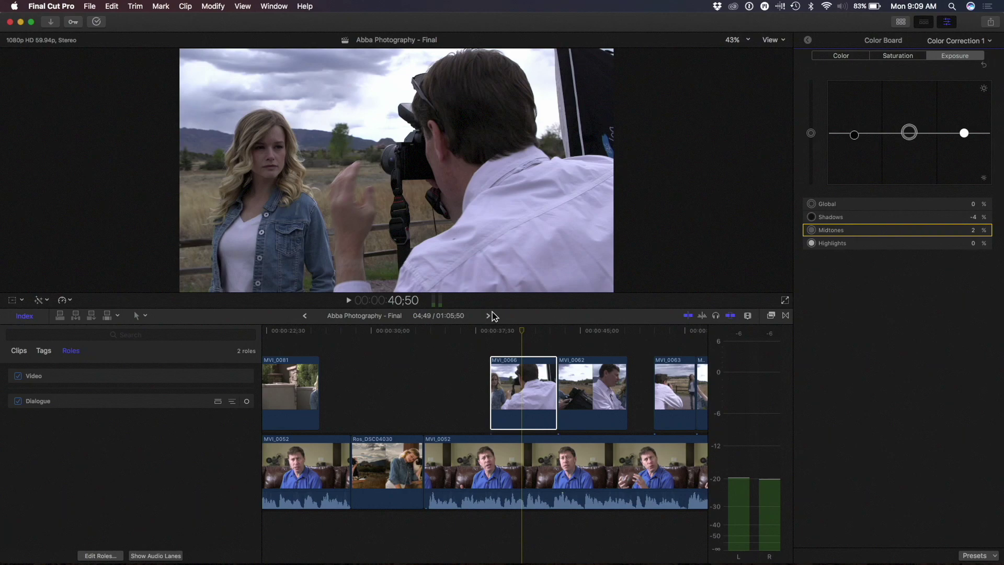
pyautogui.click(488, 315)
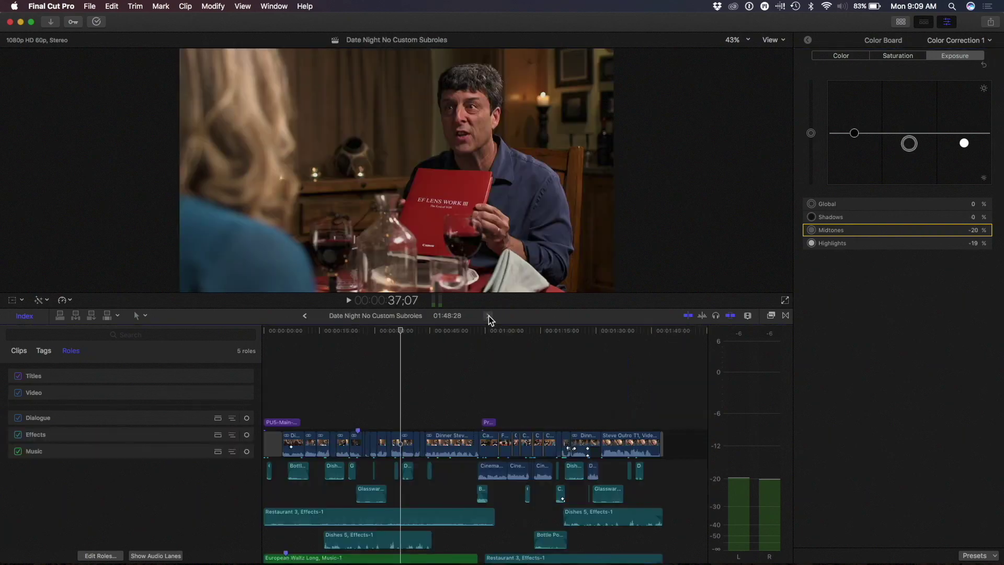
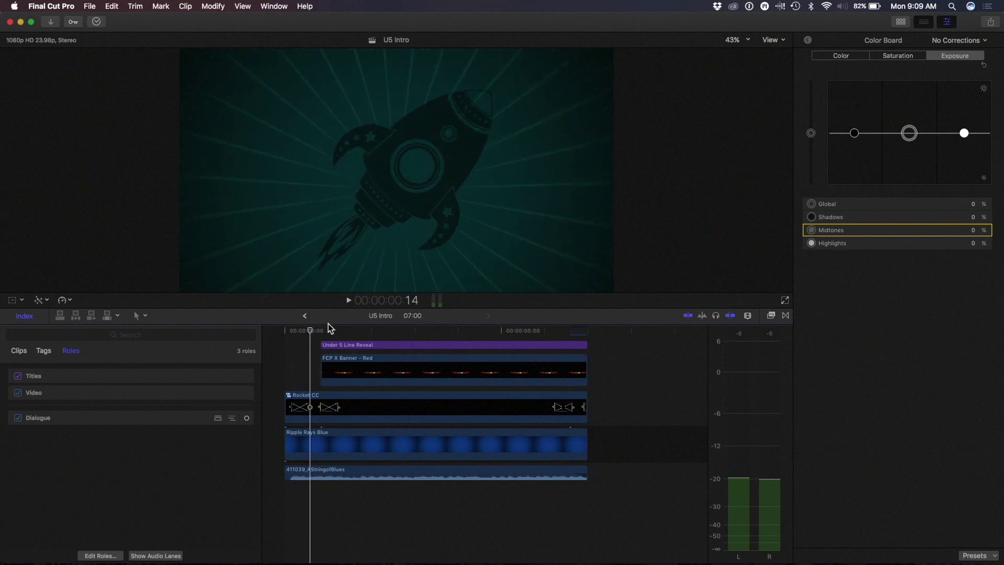
# Play the U5 Intro project and, during playback, set the FCP X Banner - Red clip's Remap White To color to yellow
pyautogui.press('space')
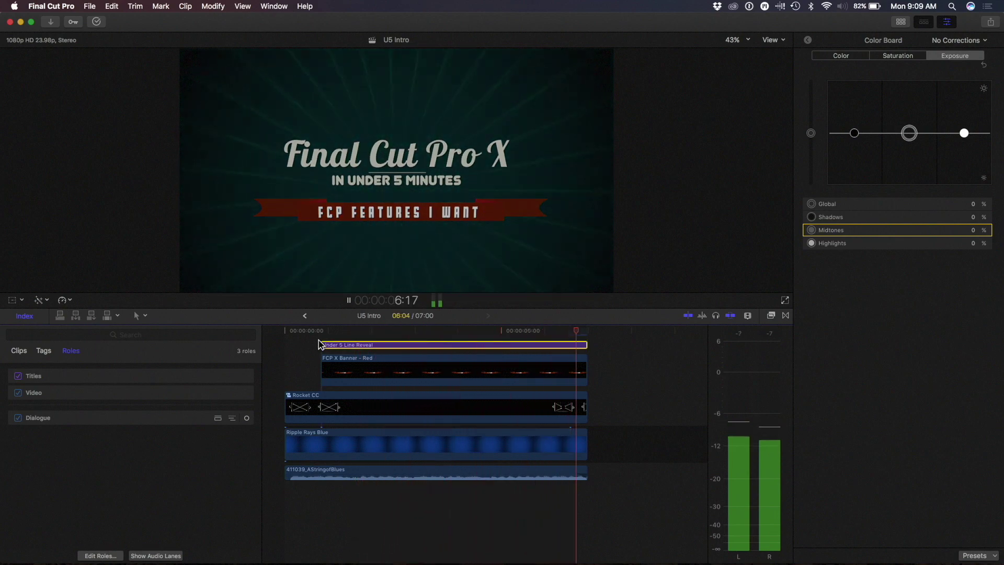
pyautogui.press('cmd+Down')
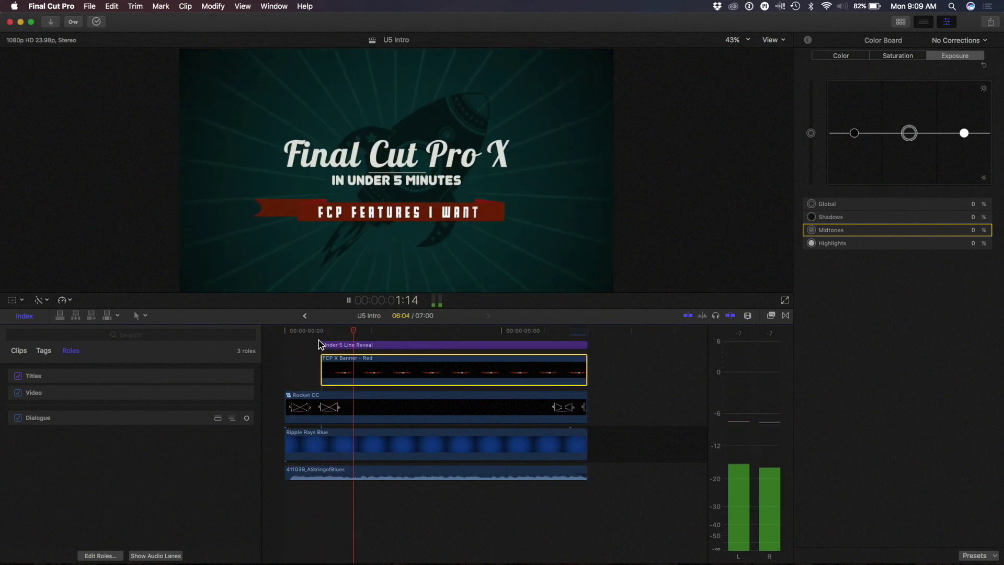
pyautogui.click(808, 44)
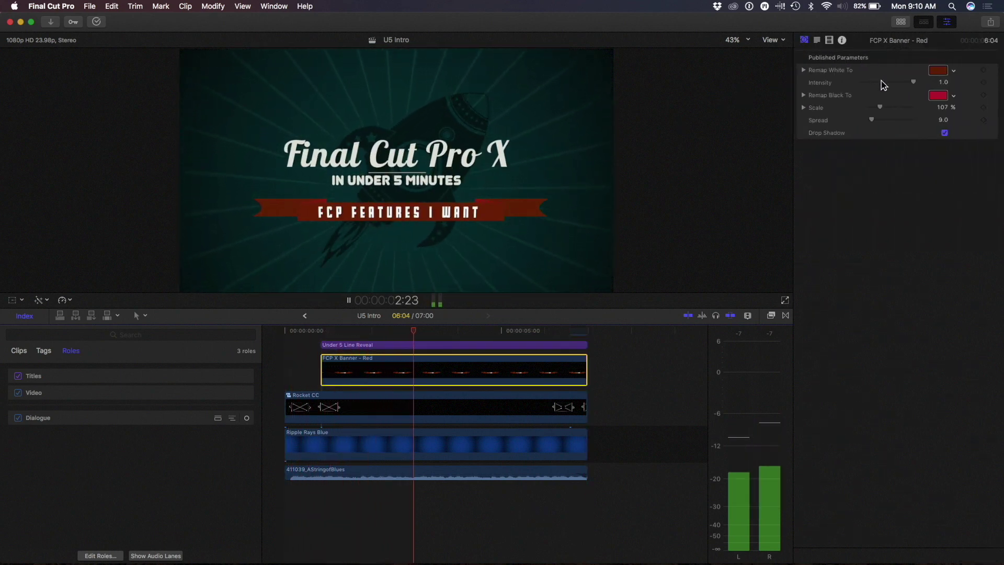
pyautogui.click(953, 73)
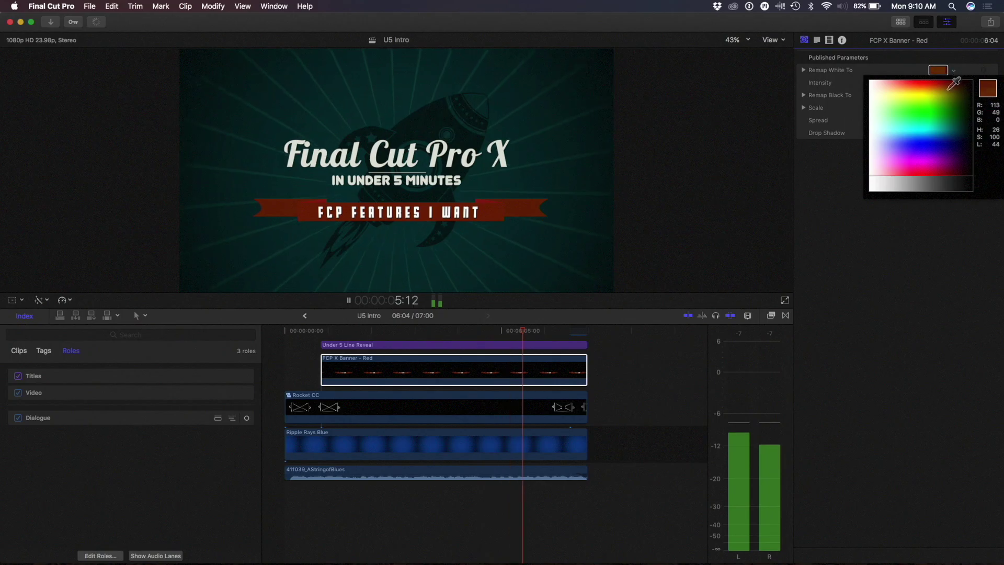
pyautogui.moveTo(943, 87); pyautogui.dragTo(931, 87)
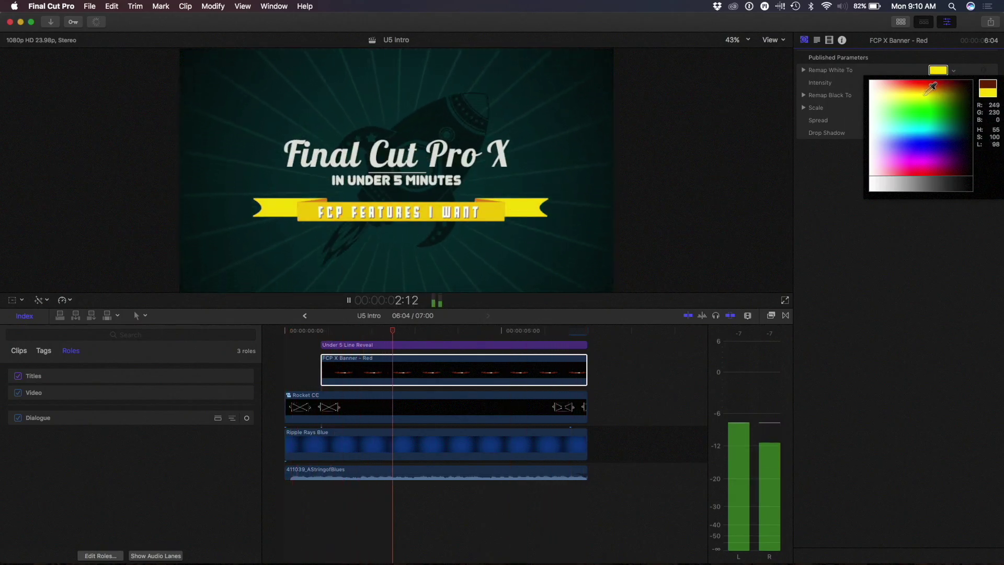
pyautogui.press('Escape')
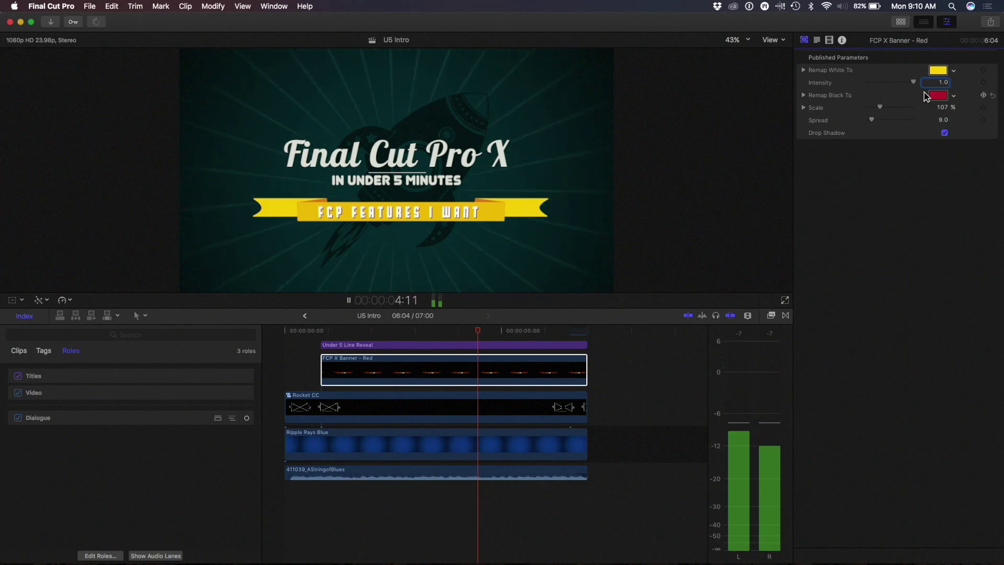
# Select the Ripple Rays Blue clip and set its Rays color to light blue, with red 0.24, green 0.75 and blue 1.0
pyautogui.press('super+Down')
pyautogui.press('super+Down')
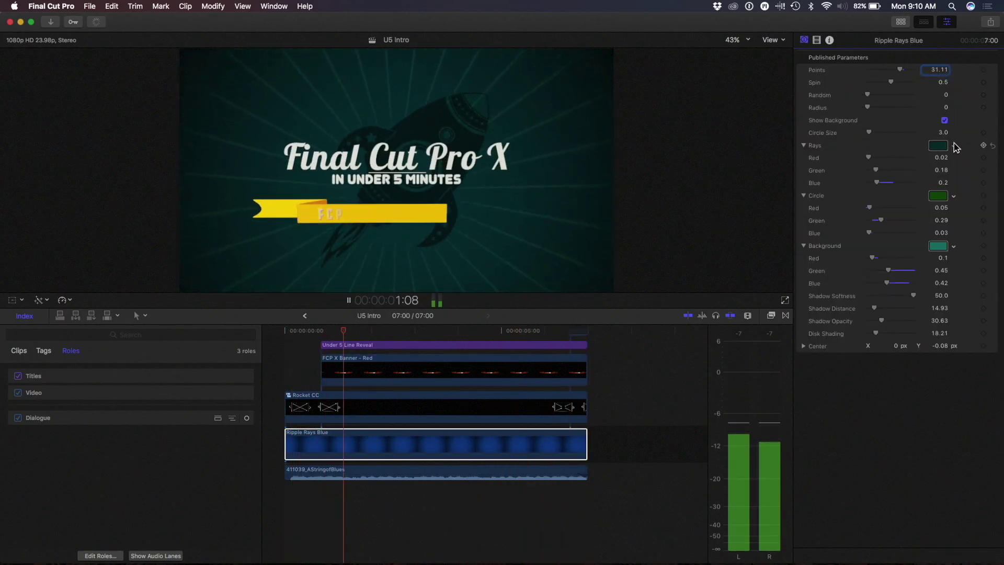
pyautogui.click(953, 144)
pyautogui.moveTo(946, 166); pyautogui.dragTo(945, 169)
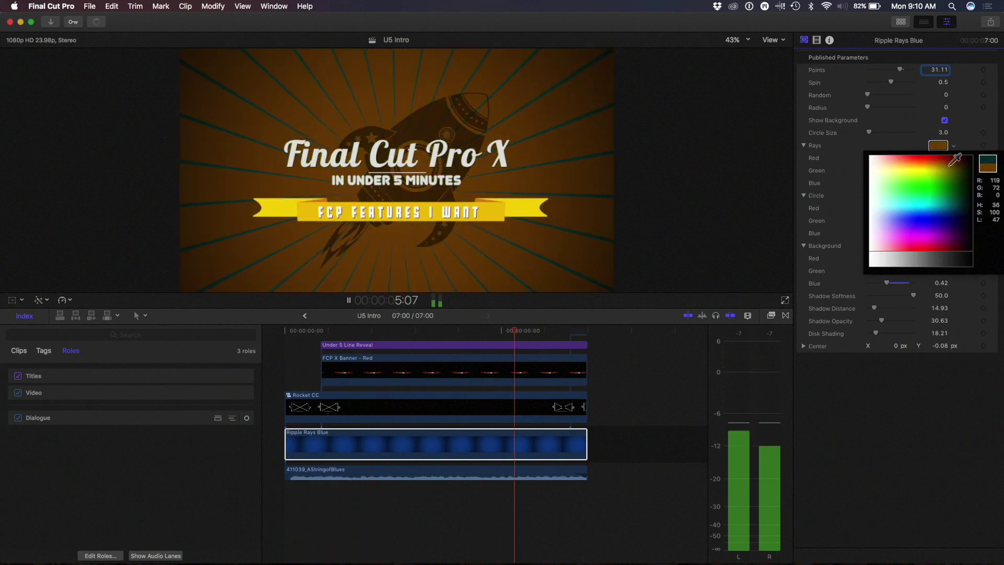
pyautogui.moveTo(953, 170); pyautogui.dragTo(947, 167)
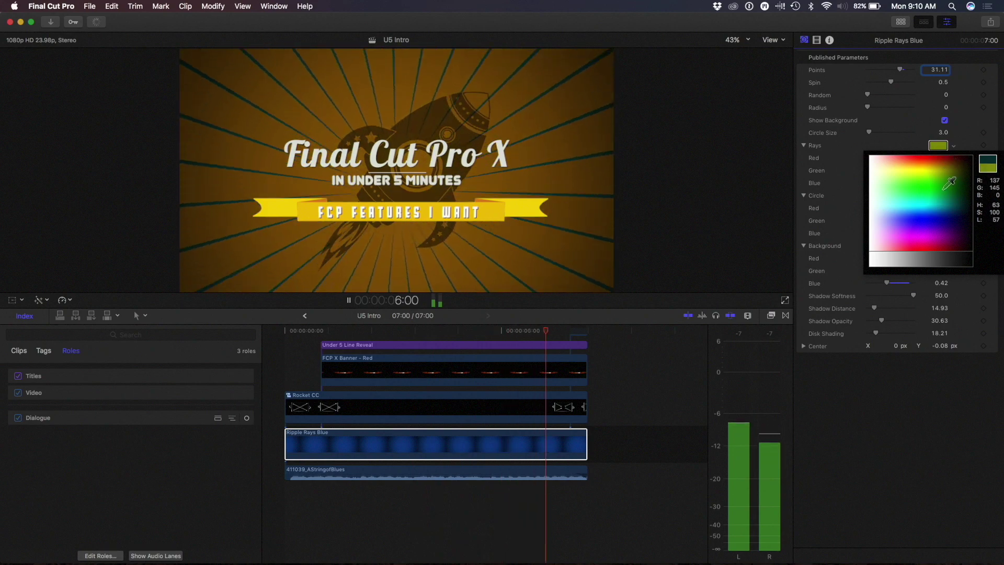
pyautogui.moveTo(930, 209); pyautogui.dragTo(907, 213)
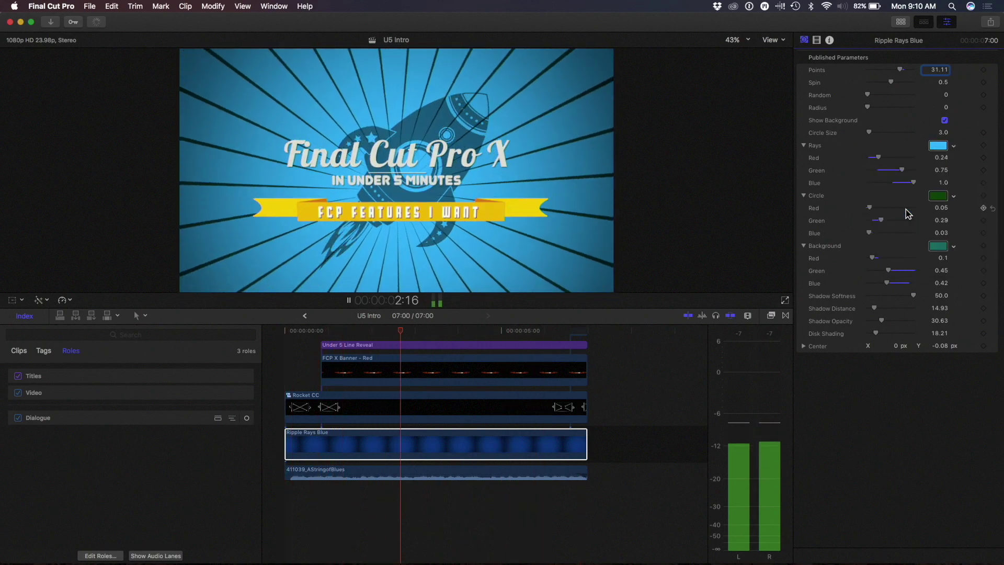
# Move the selection up and down through the stacked clips during playback, ending on the Under 5 Line Reveal title
pyautogui.press('super+Up')
pyautogui.press('super+Up')
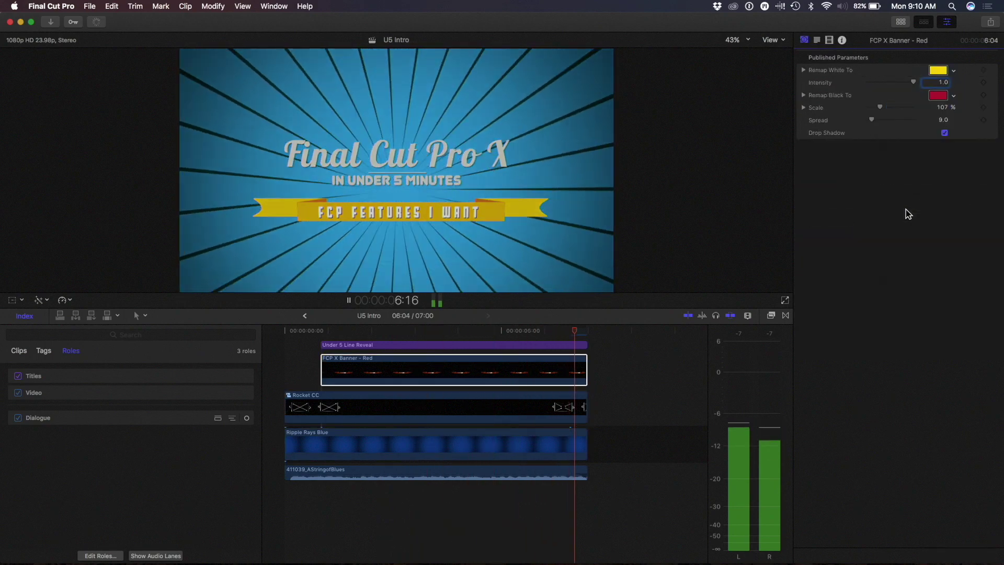
pyautogui.press('super+Down')
pyautogui.press('super+Down')
pyautogui.press('super+Down')
pyautogui.press('super+Up')
pyautogui.press('super+Up')
pyautogui.press('super+Up')
pyautogui.press('super+Up')
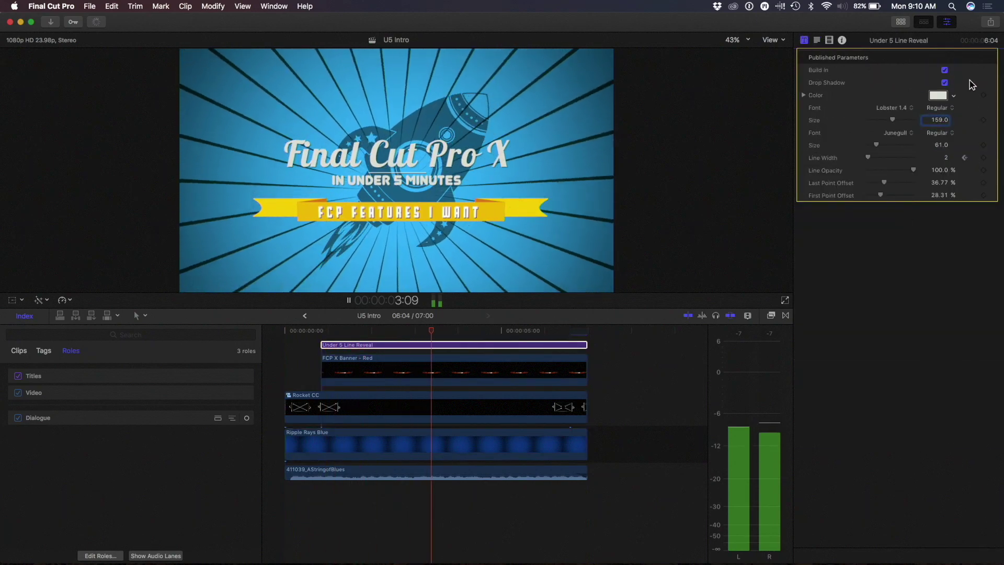
# Try yellow as the Under 5 Line Reveal title's text color, restore the off-white color and stop playback
pyautogui.click(953, 96)
pyautogui.click(934, 109)
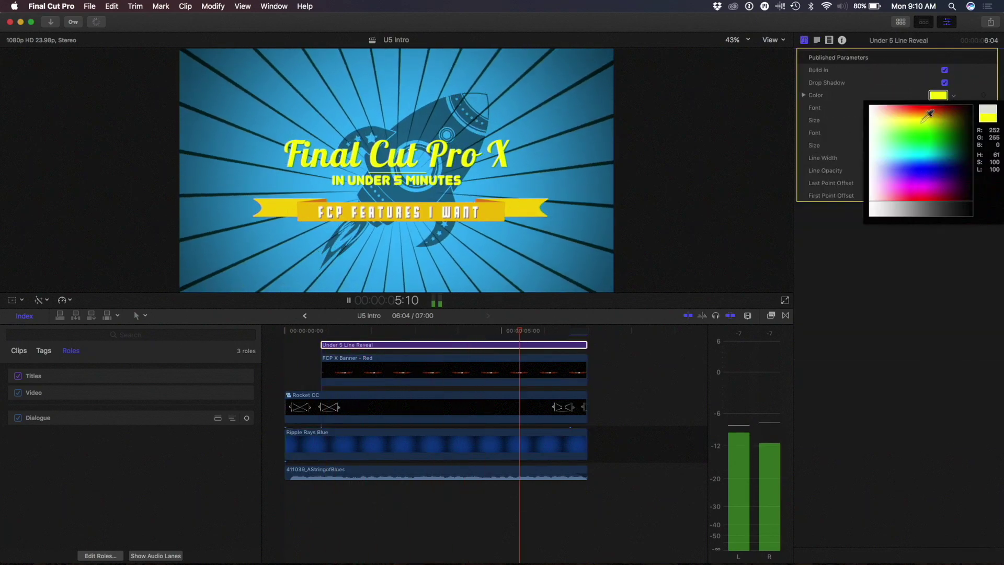
pyautogui.moveTo(909, 114); pyautogui.dragTo(937, 106)
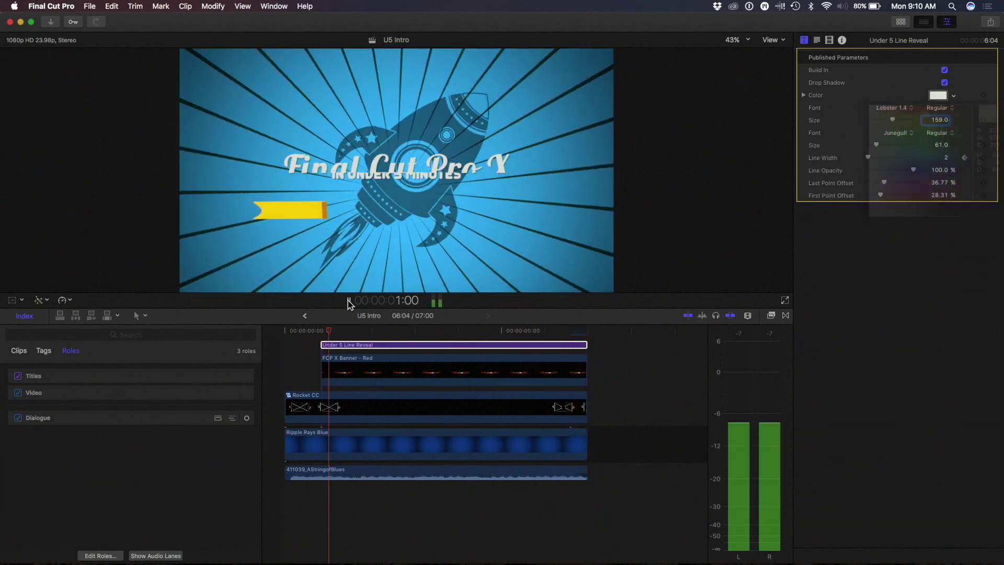
pyautogui.click(347, 300)
pyautogui.click(348, 300)
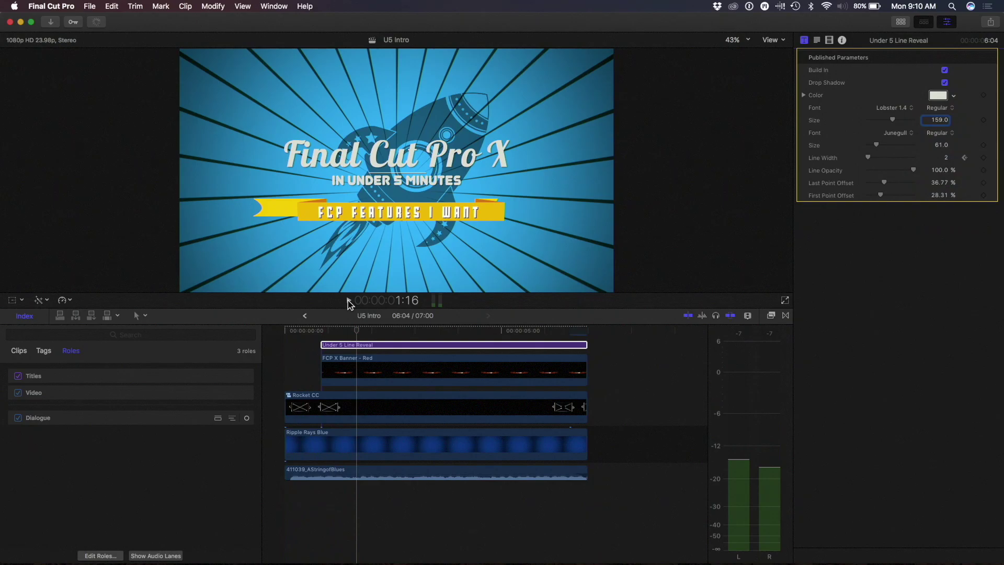